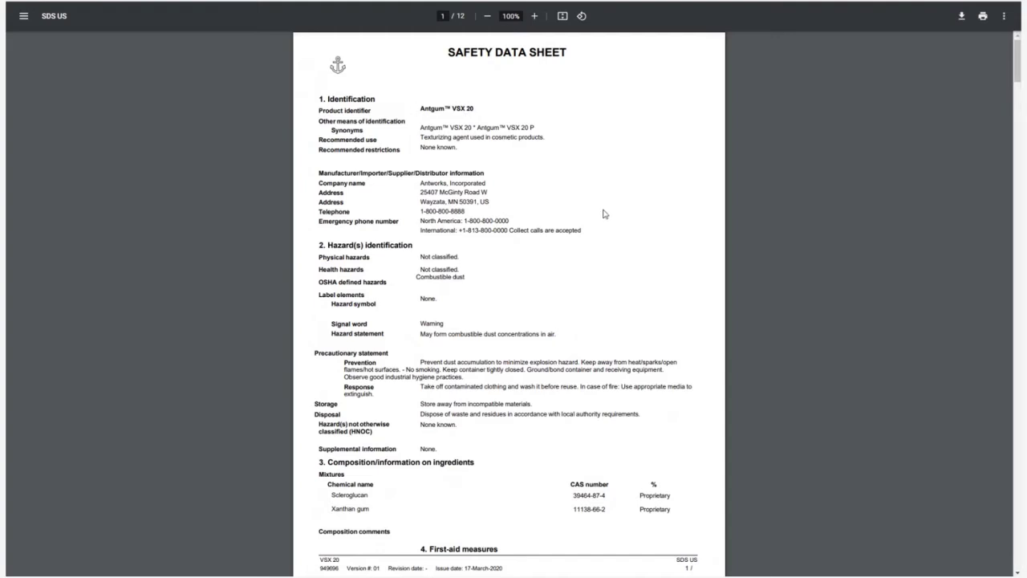
# - Look over the Antgum VSX 20 and ANTDYNE 5800P sheets, ending on page 5's physical properties
pyautogui.moveTo(331, 333); pyautogui.dragTo(580, 327)
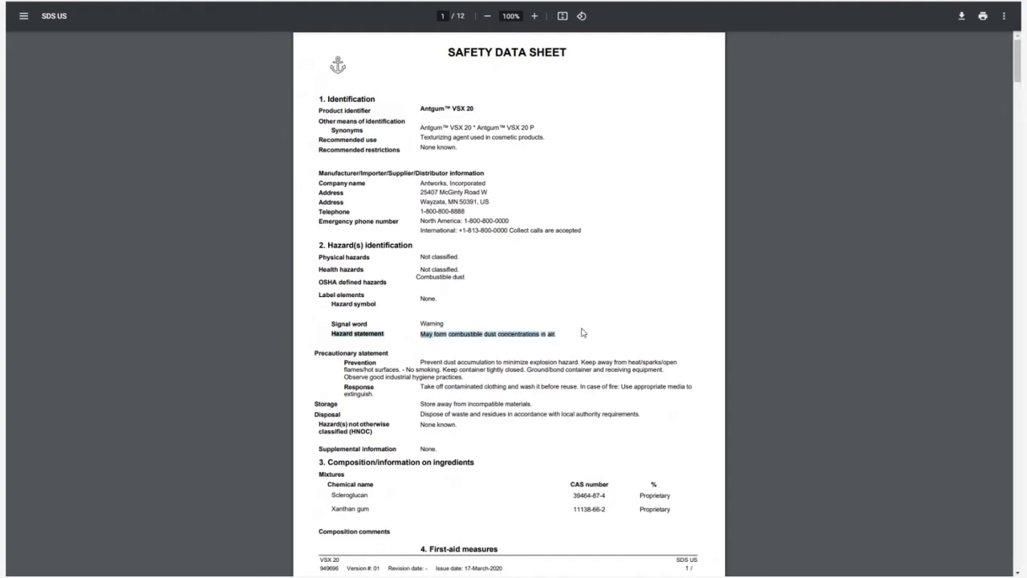
pyautogui.scroll(-3, 581, 332)
pyautogui.scroll(3, 485, 221)
pyautogui.scroll(-20, 536, 265)
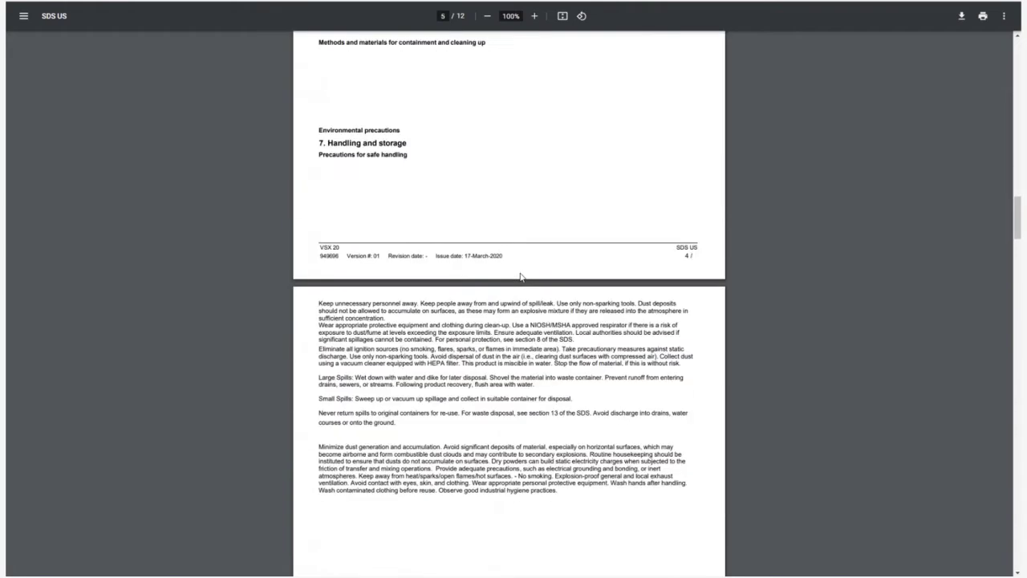
pyautogui.scroll(-20, 521, 277)
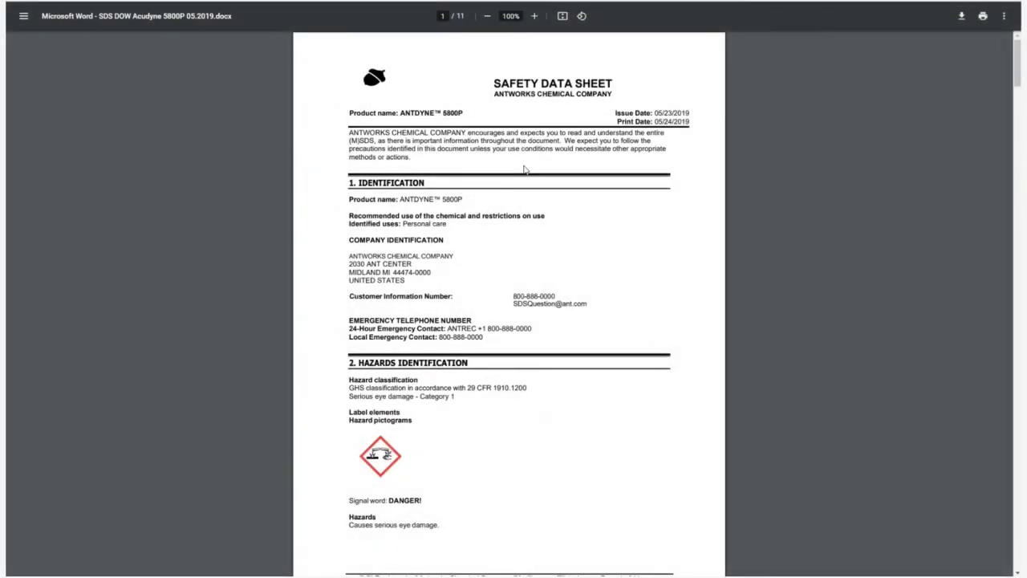
pyautogui.scroll(-10, 524, 169)
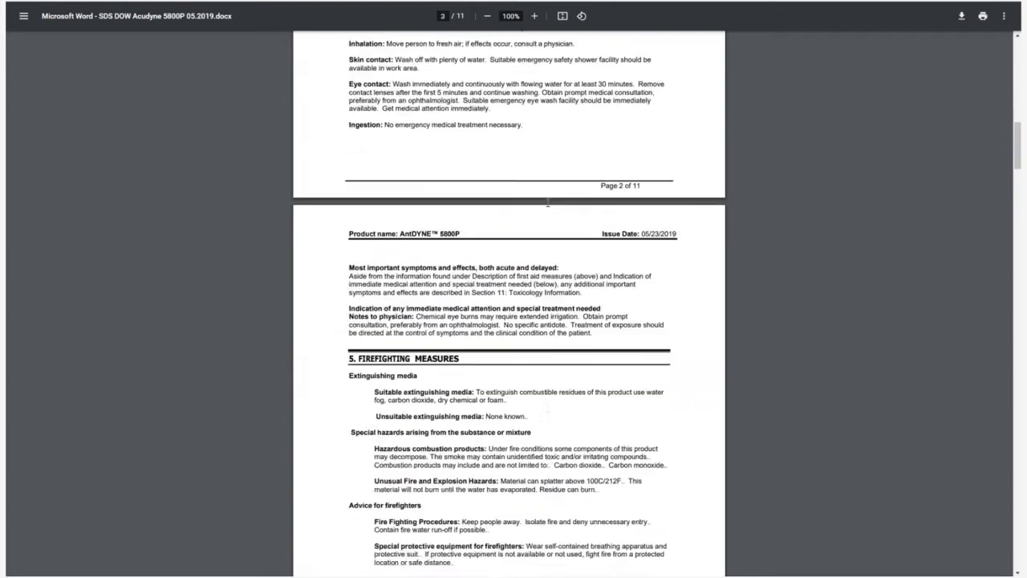
pyautogui.scroll(-3, 548, 204)
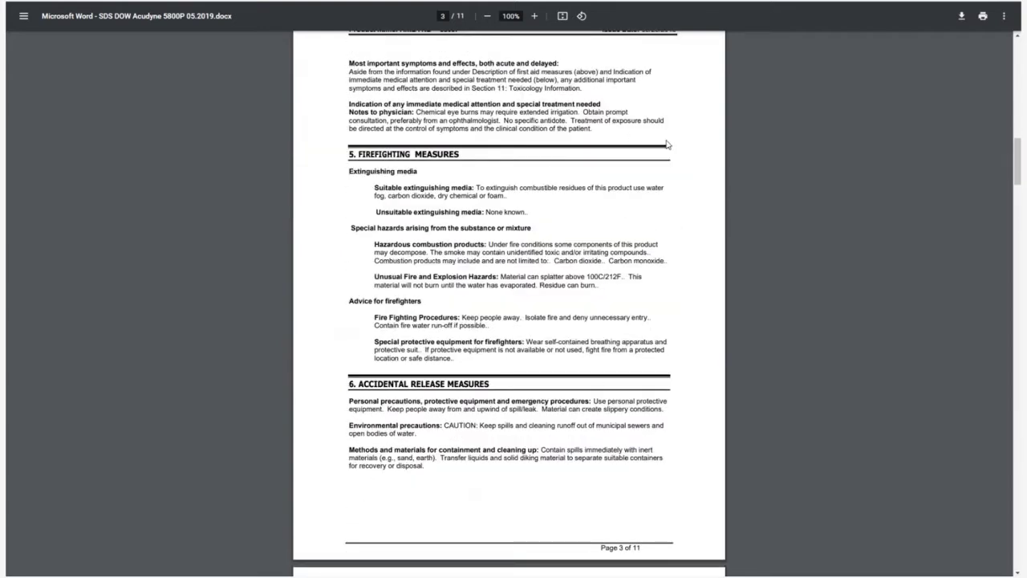
pyautogui.moveTo(346, 147); pyautogui.dragTo(507, 143)
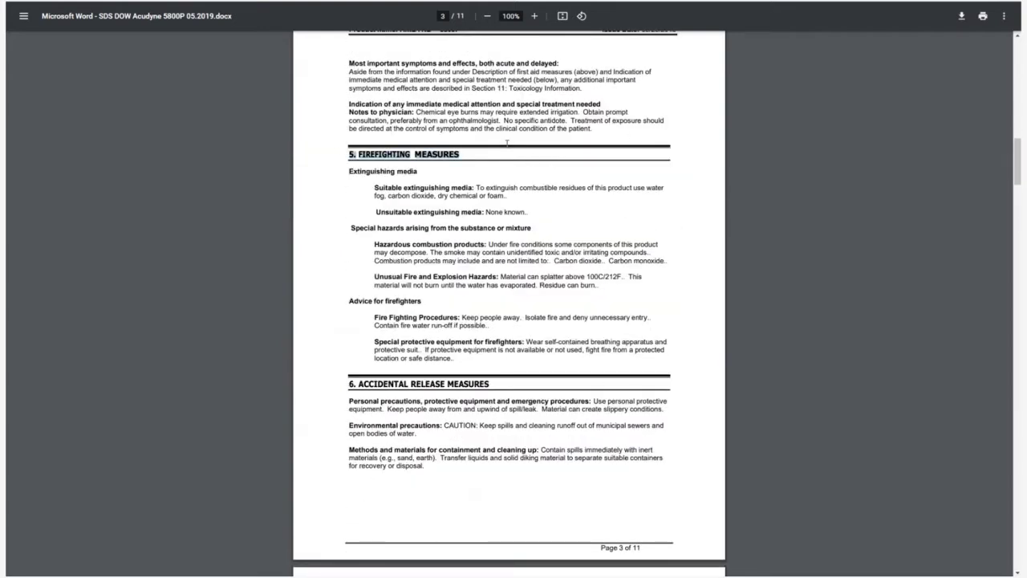
pyautogui.scroll(-20, 644, 211)
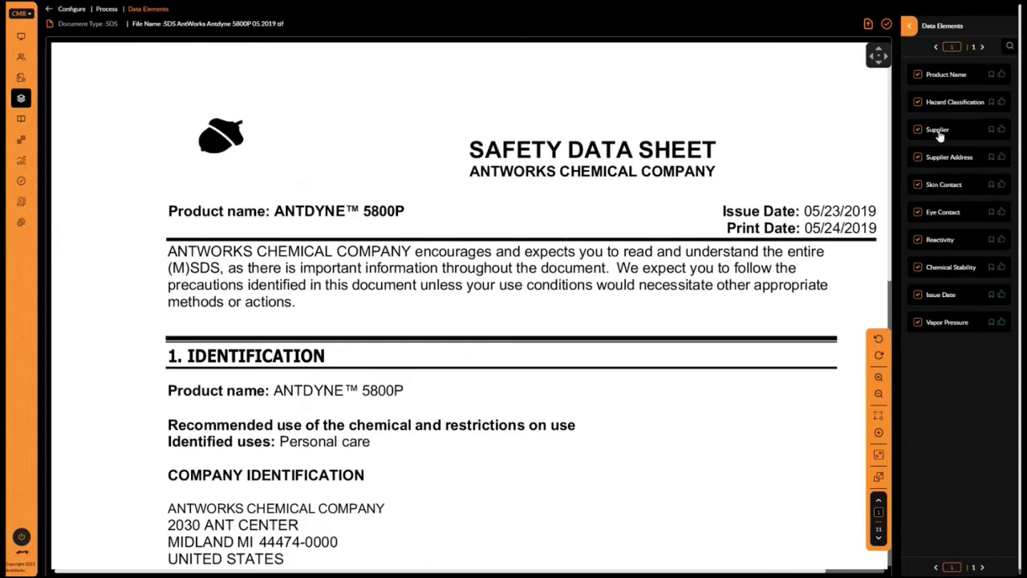
# - Review the ANTDYNE 5800P sheet beside its ten data elements, Product Name to Vapor Pressure
pyautogui.scroll(-1, 481, 458)
pyautogui.moveTo(40, 88)
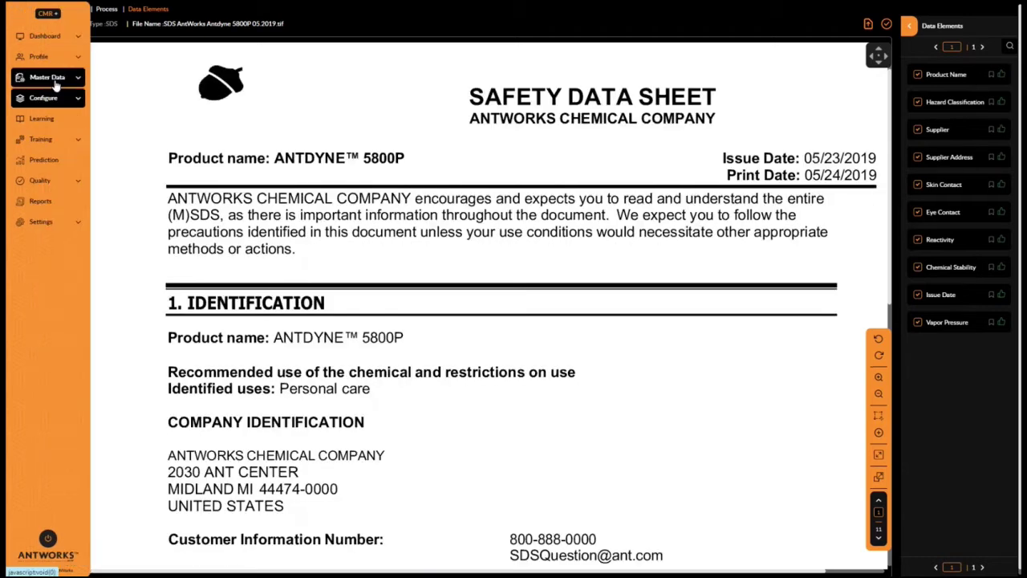
# - On Prediction, choose client Antworks, Industry Use-Cases, Manufacturing - SDS Demo, and document type SDS
pyautogui.click(34, 160)
pyautogui.click(161, 84)
pyautogui.click(80, 145)
pyautogui.click(381, 84)
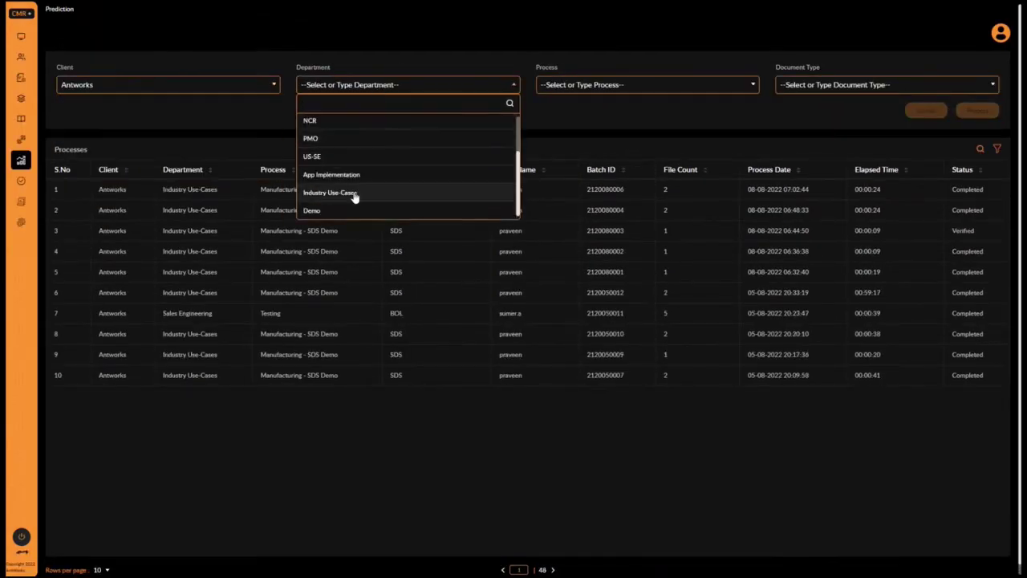
pyautogui.click(353, 193)
pyautogui.click(646, 84)
pyautogui.click(598, 184)
pyautogui.click(809, 84)
# - Upload the folder's 2 sample files, confirming all are safety data sheets
pyautogui.click(802, 158)
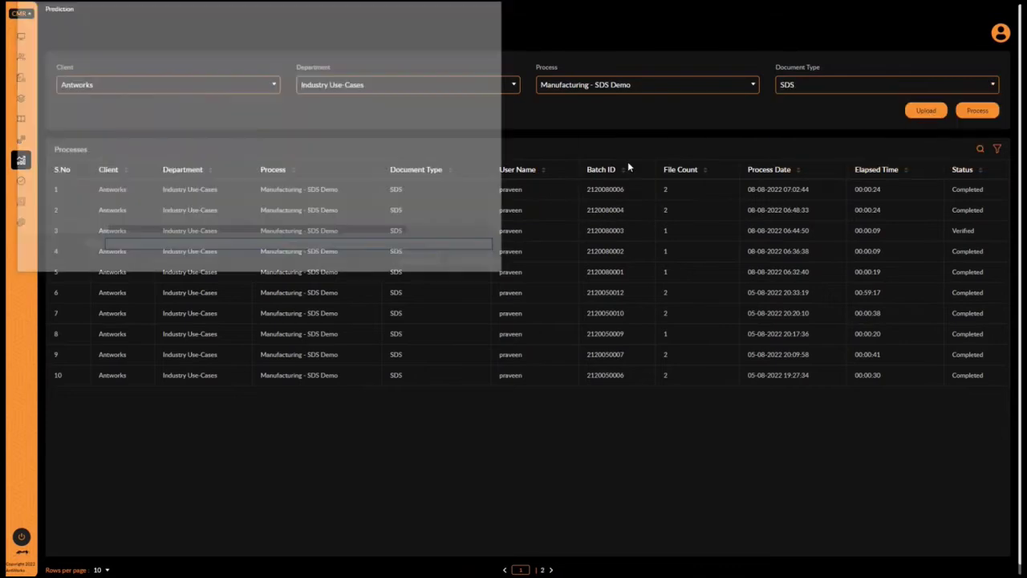
pyautogui.click(420, 264)
pyautogui.click(559, 49)
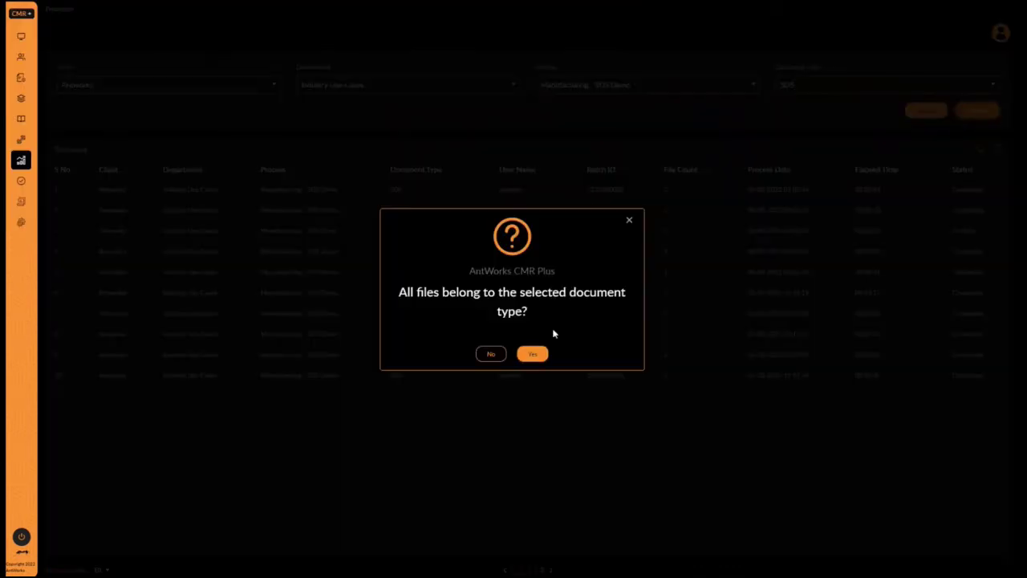
pyautogui.click(532, 354)
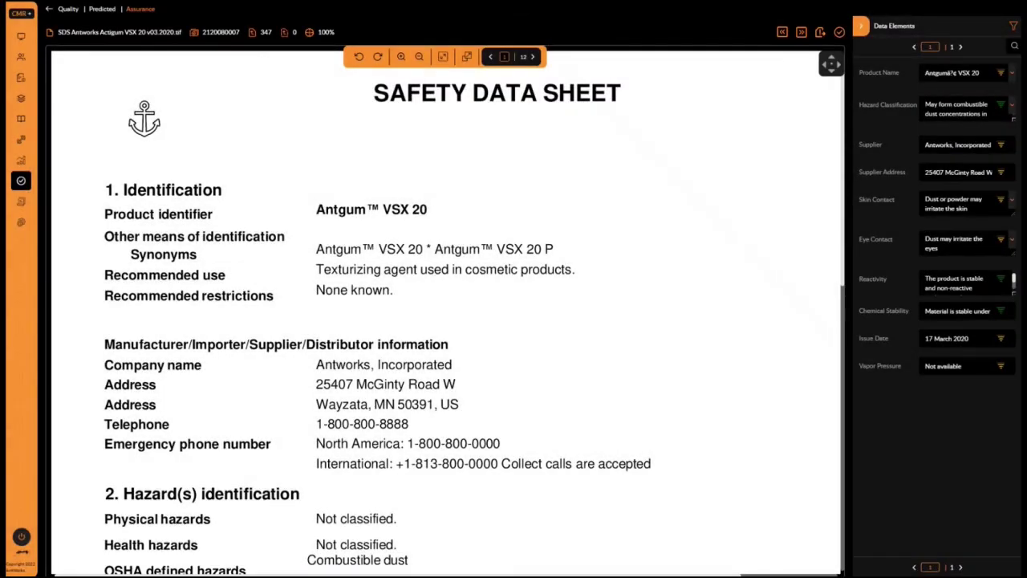
# - Delete the garbled characters so the Product Name reads 'Antgum VSX 20'
pyautogui.click(937, 72)
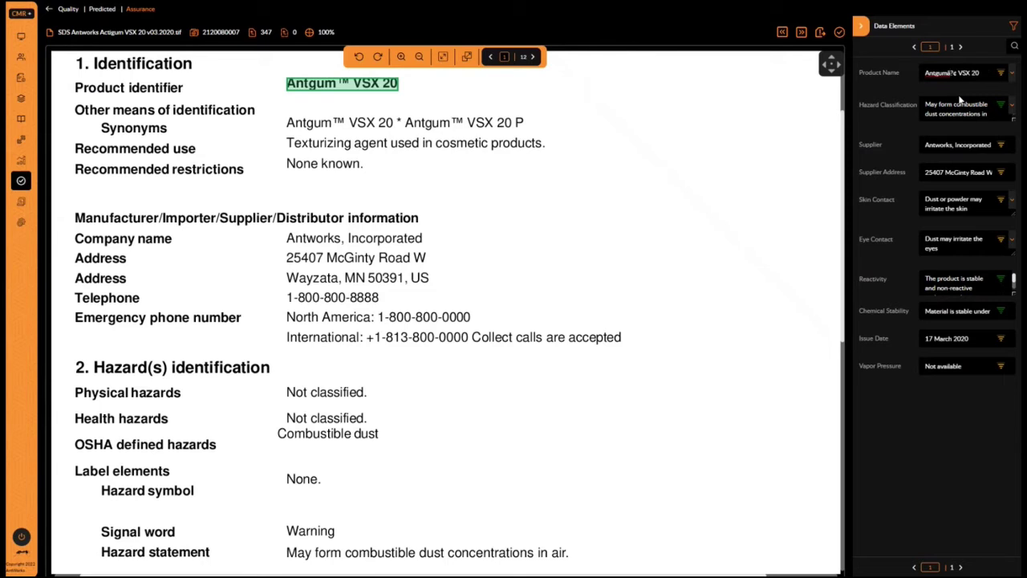
pyautogui.press('BackSpace')
pyautogui.press('BackSpace')
pyautogui.press('BackSpace')
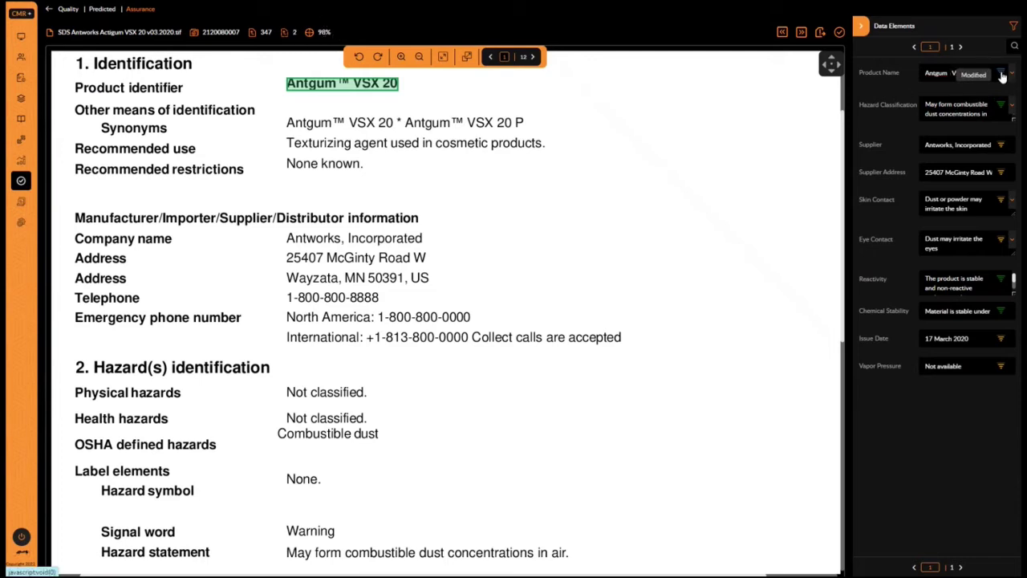
# - Verify hazard classification, supplier, supplier address, skin contact, eye contact and reactivity against the document
pyautogui.click(995, 116)
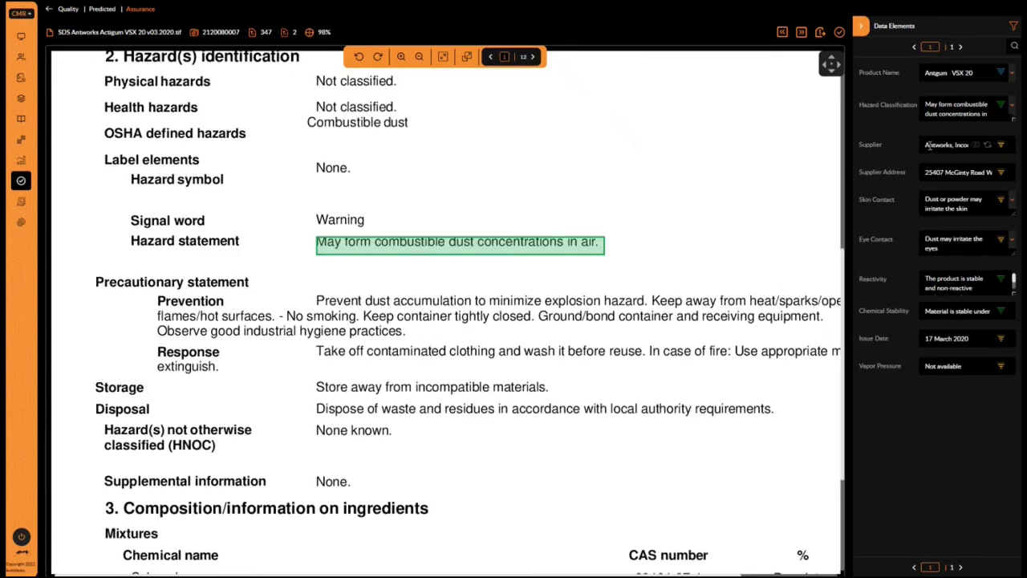
pyautogui.click(926, 145)
pyautogui.click(908, 181)
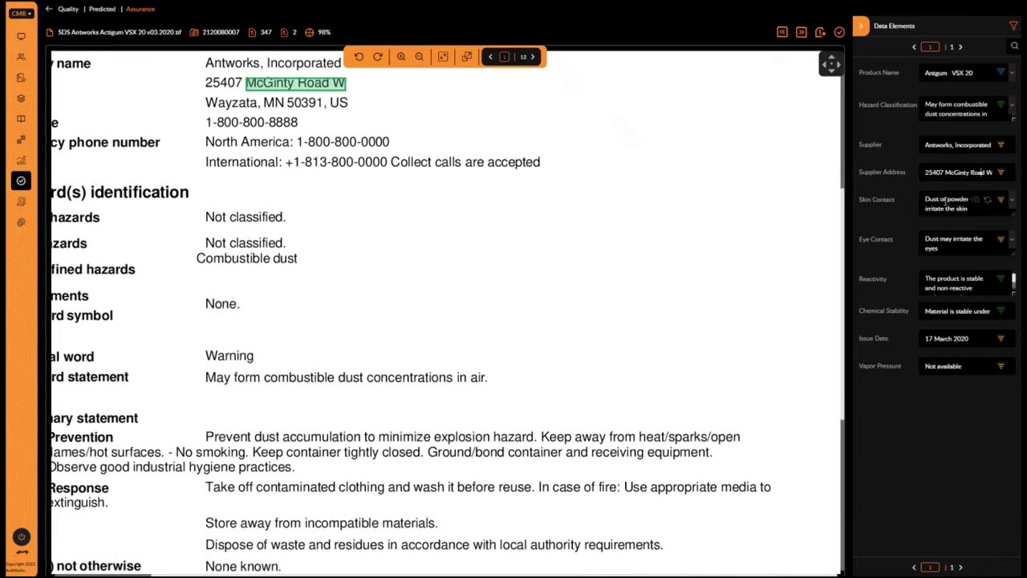
pyautogui.click(946, 201)
pyautogui.click(937, 247)
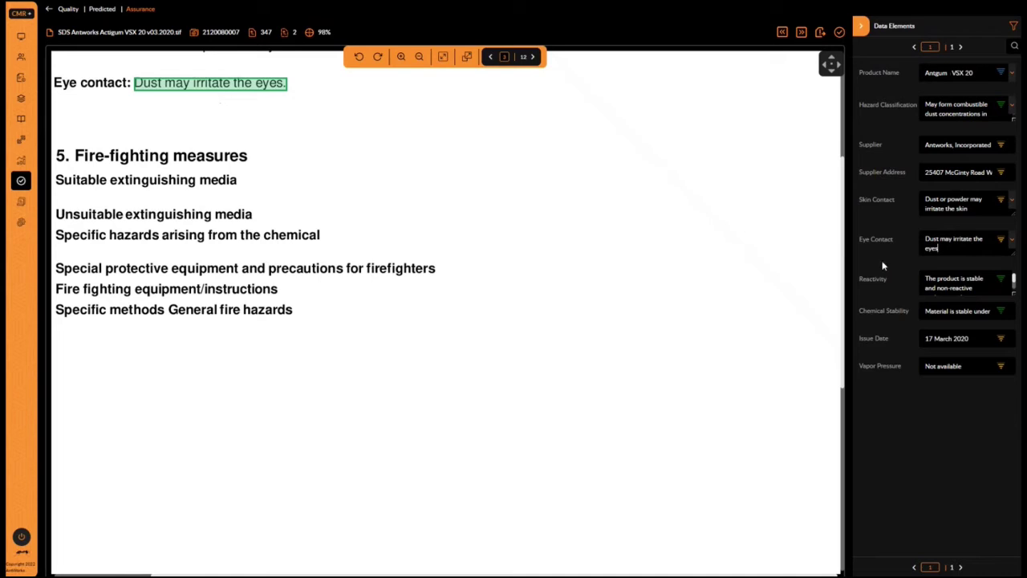
pyautogui.click(940, 282)
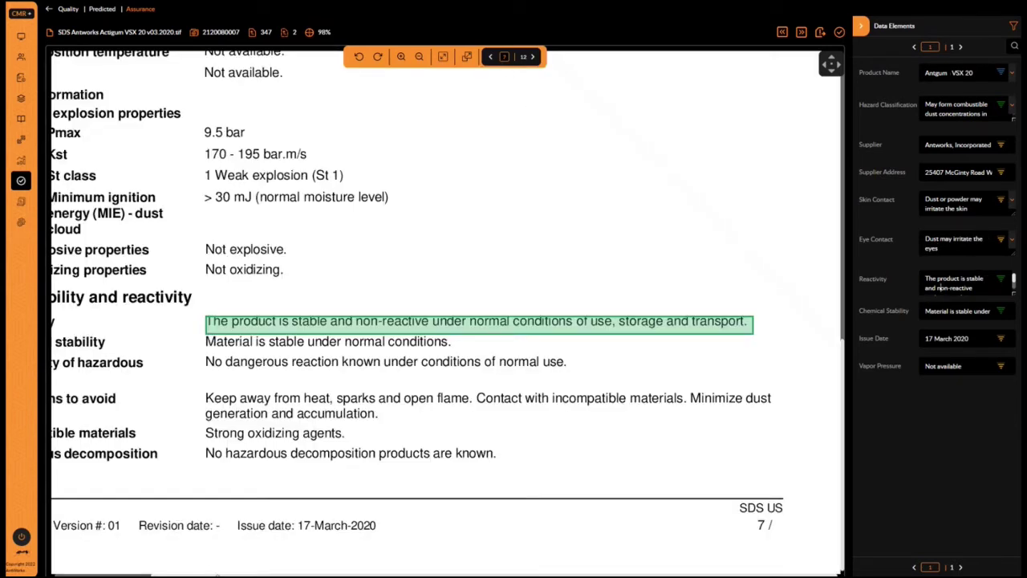
pyautogui.hscroll(-5, 208, 321)
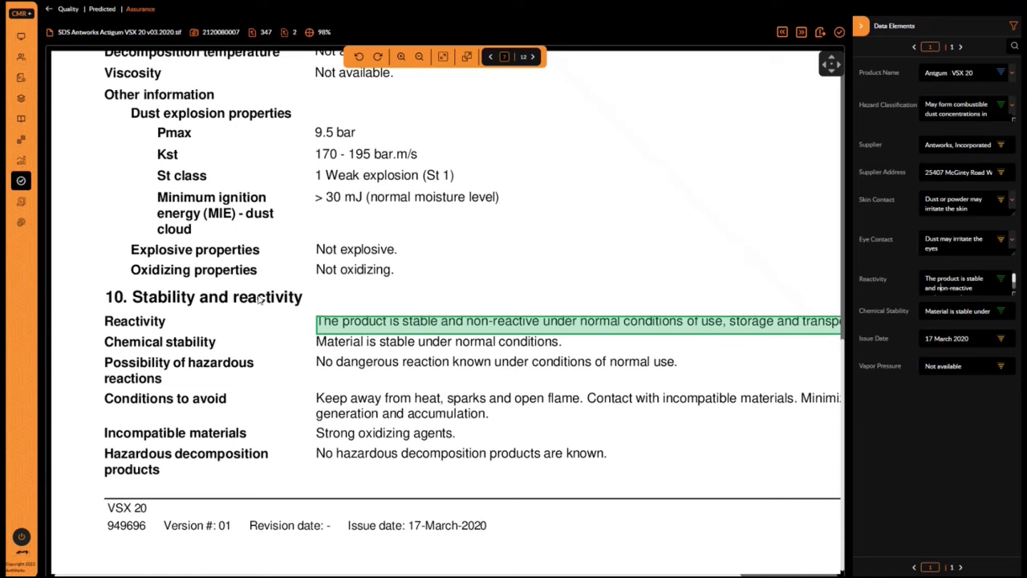
# - Verify Chemical Stability, Issue Date and Vapor Pressure, then mark Antgum VSX 20's quality check complete
pyautogui.press('Tab')
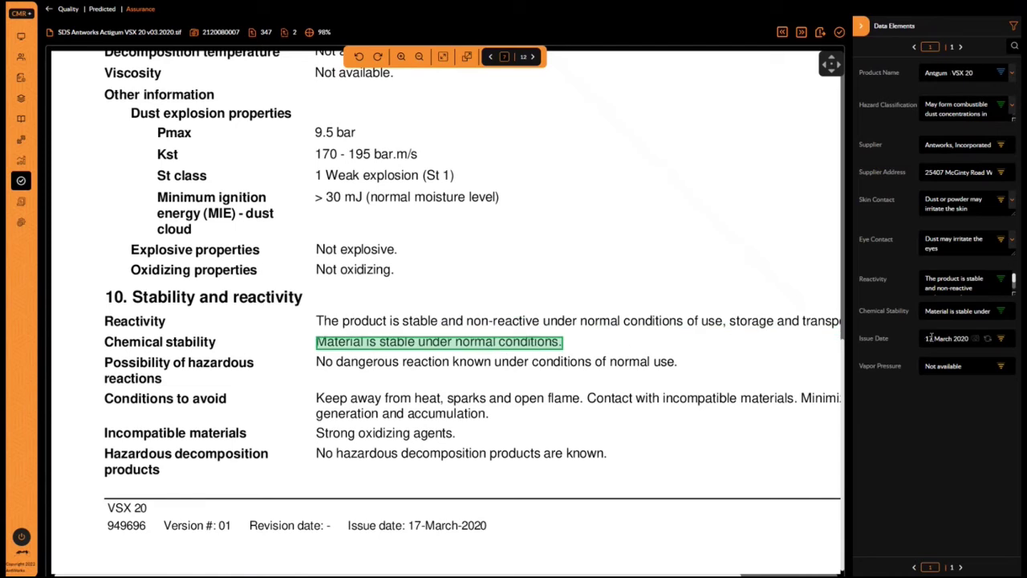
pyautogui.click(930, 338)
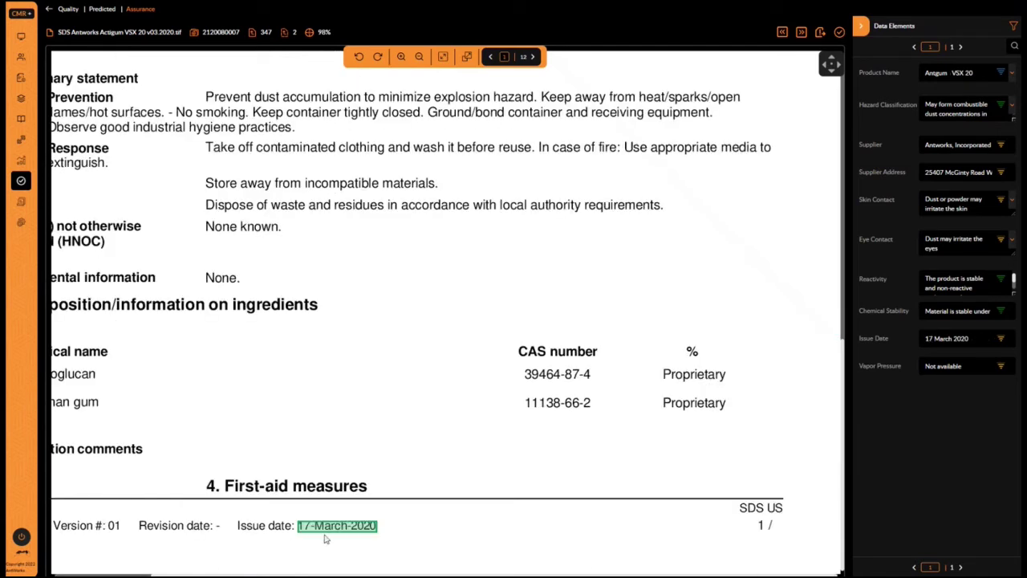
pyautogui.click(927, 366)
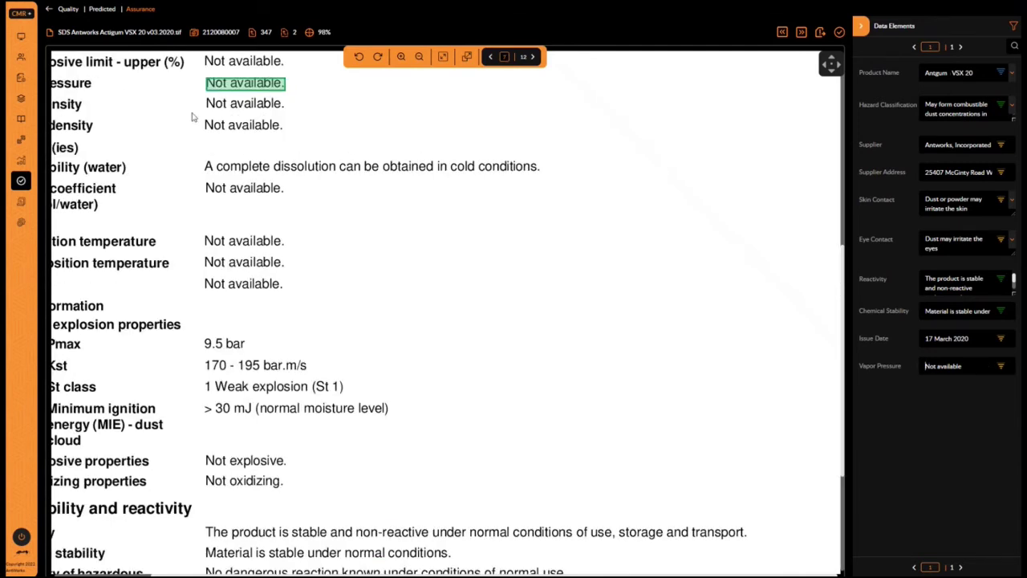
pyautogui.hscroll(-3, 305, 562)
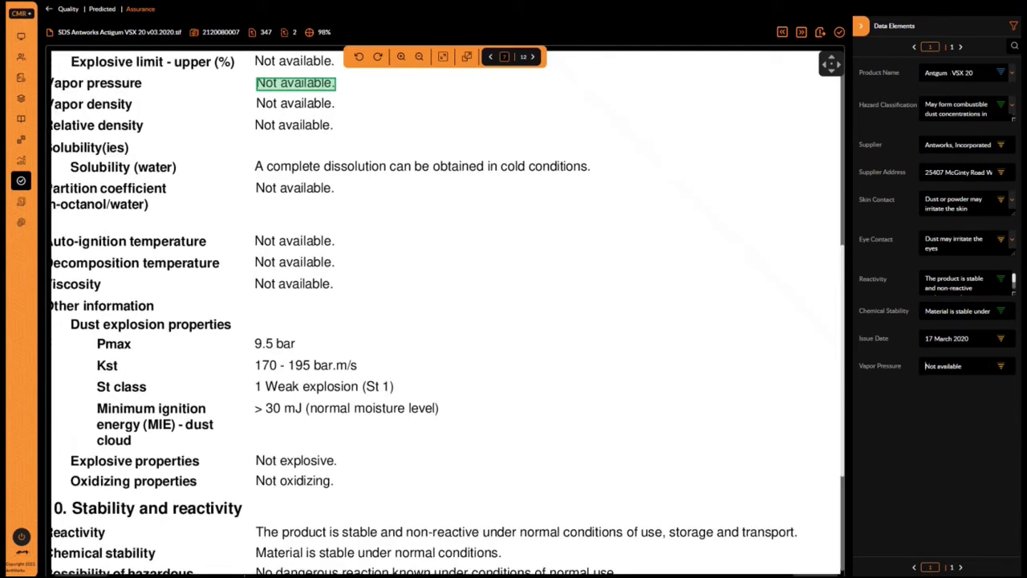
pyautogui.hscroll(-3, 173, 131)
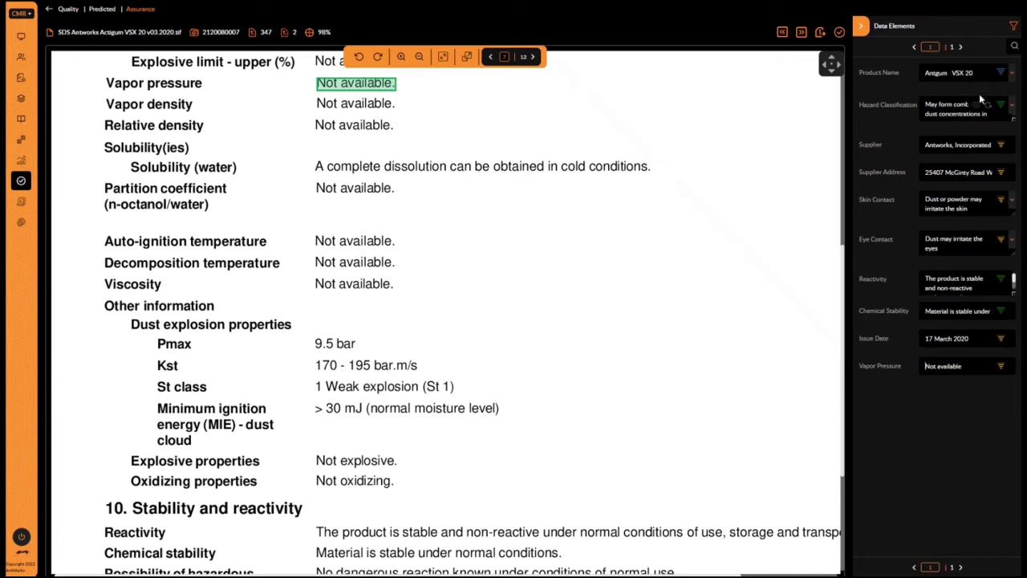
pyautogui.moveTo(962, 334)
pyautogui.click(923, 361)
pyautogui.click(838, 36)
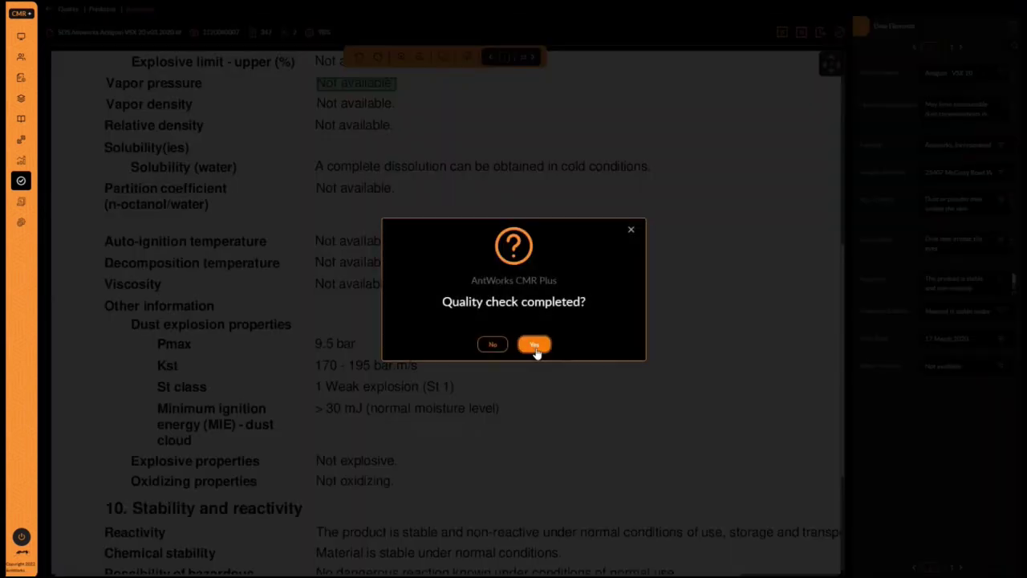
pyautogui.click(534, 345)
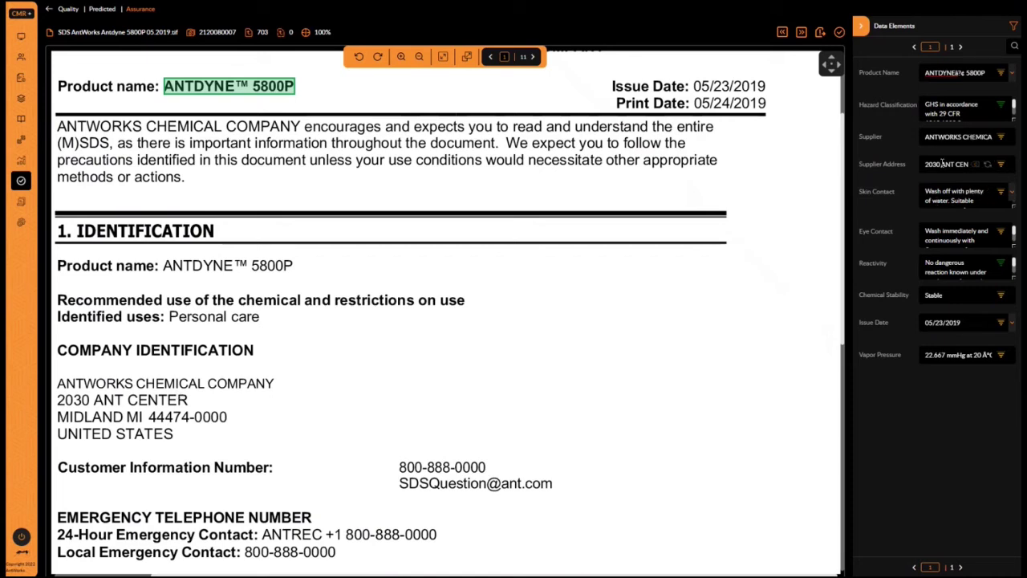
# - Verify ANTDYNE 5800P's supplier address, skin and eye contact, reactivity, stability (Stable) and issue date
pyautogui.click(944, 163)
pyautogui.click(943, 163)
pyautogui.click(941, 192)
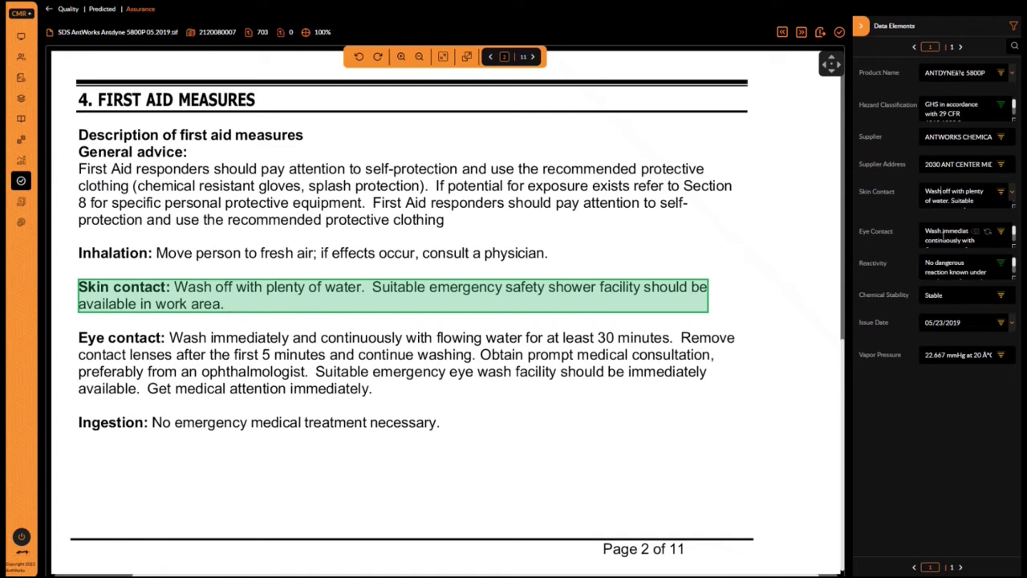
pyautogui.click(944, 238)
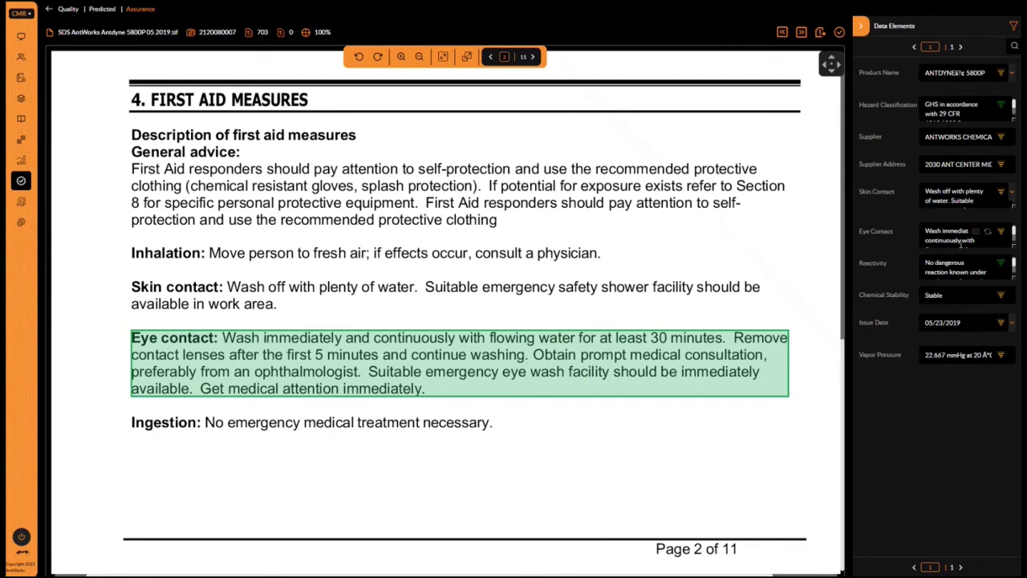
pyautogui.click(938, 267)
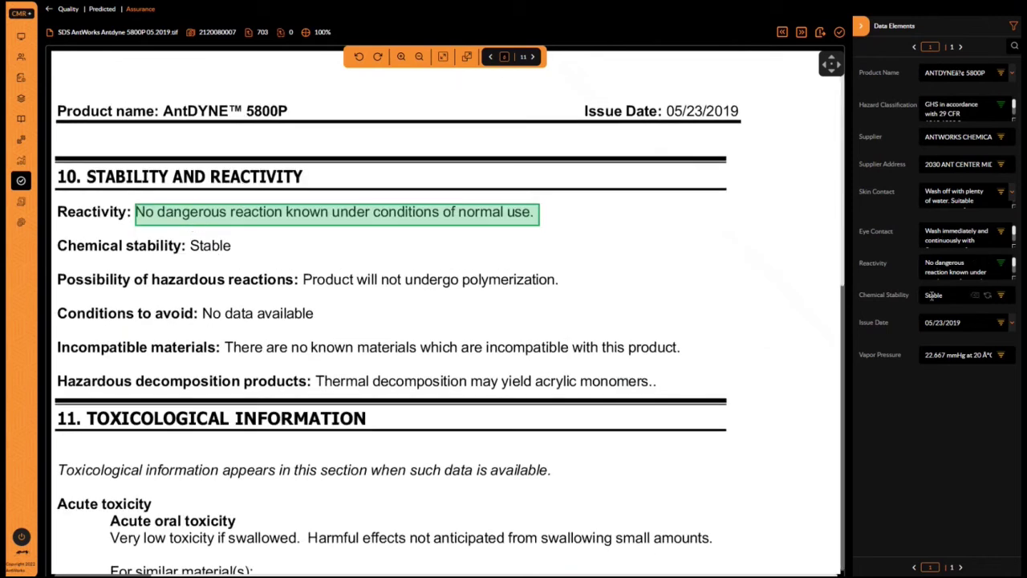
pyautogui.click(933, 295)
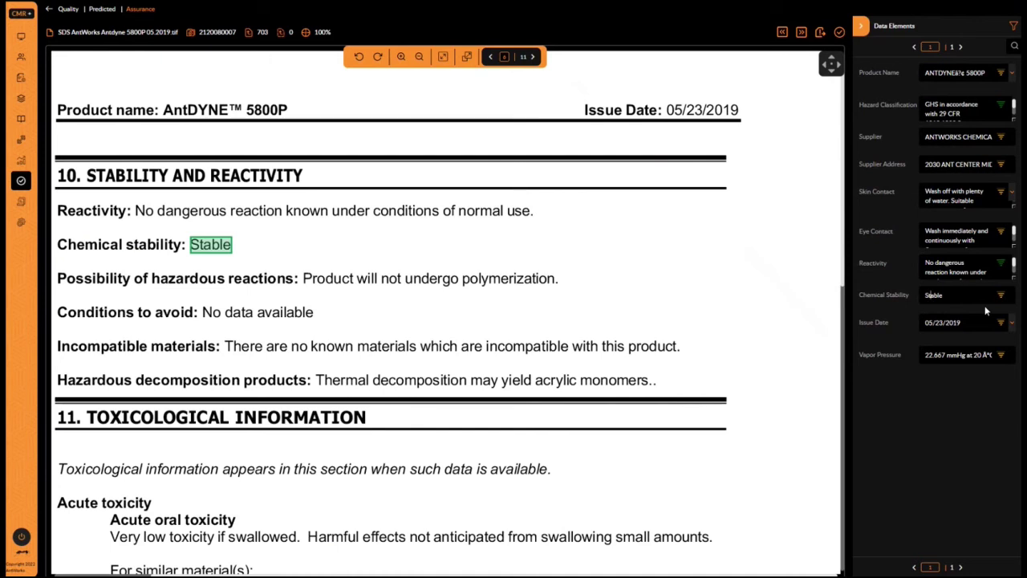
pyautogui.click(974, 322)
# - Confirm Vapor Pressure 22.667 mmHg at 20 °C and mark ANTDYNE 5800P's quality check complete
pyautogui.scroll(3, 726, 241)
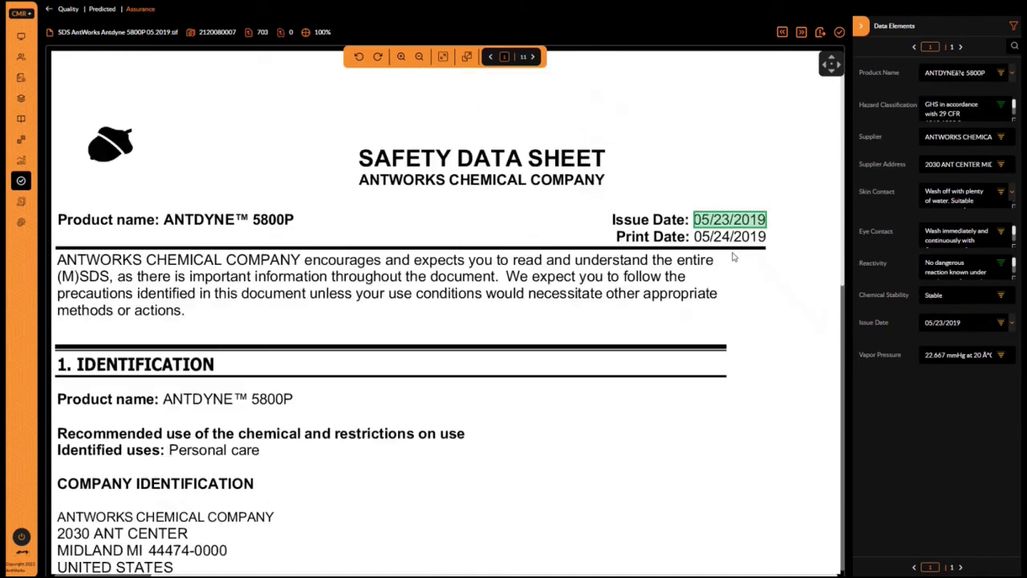
pyautogui.click(935, 322)
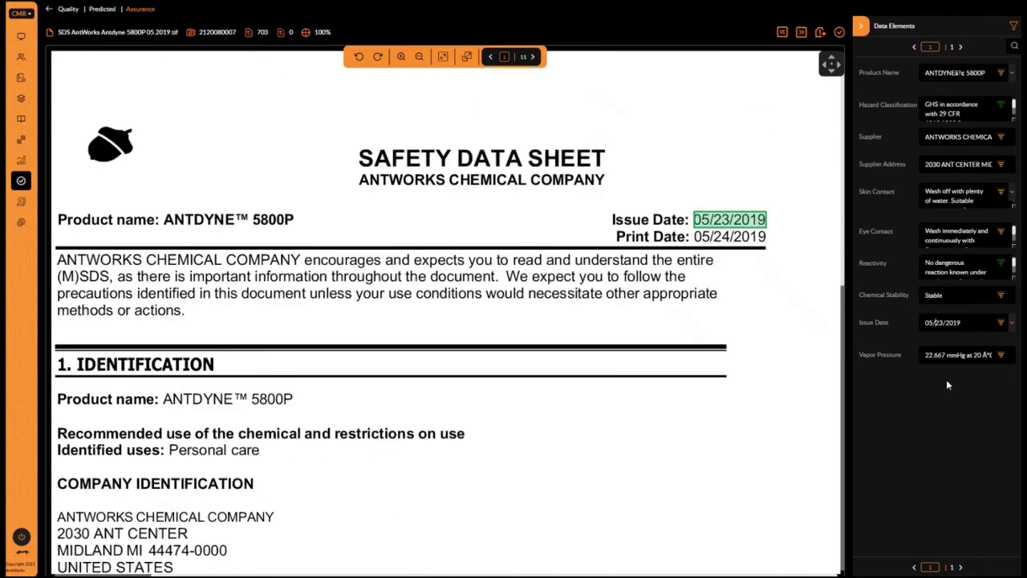
pyautogui.click(892, 358)
pyautogui.scroll(5, 280, 183)
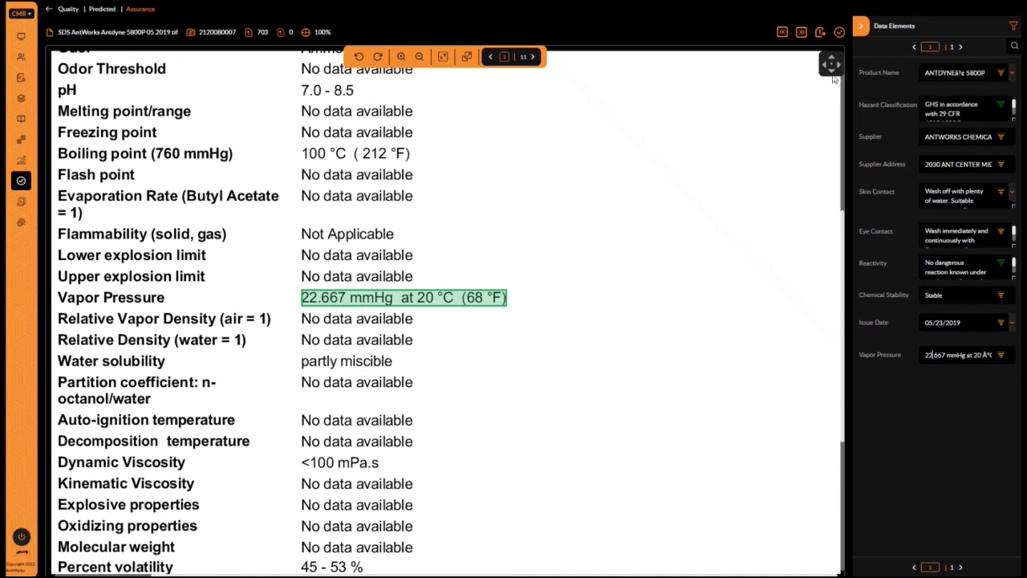
pyautogui.click(839, 34)
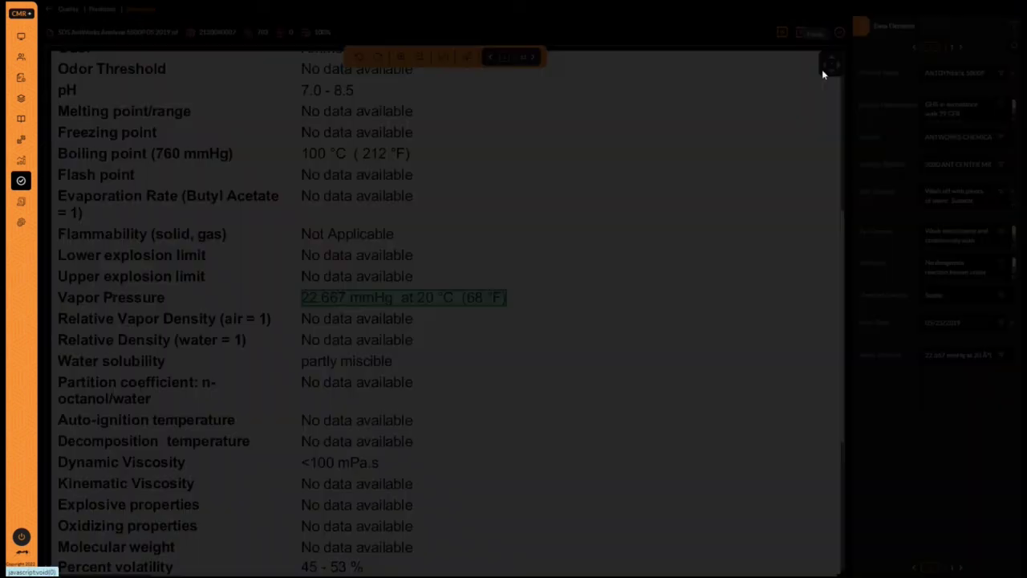
pyautogui.click(534, 345)
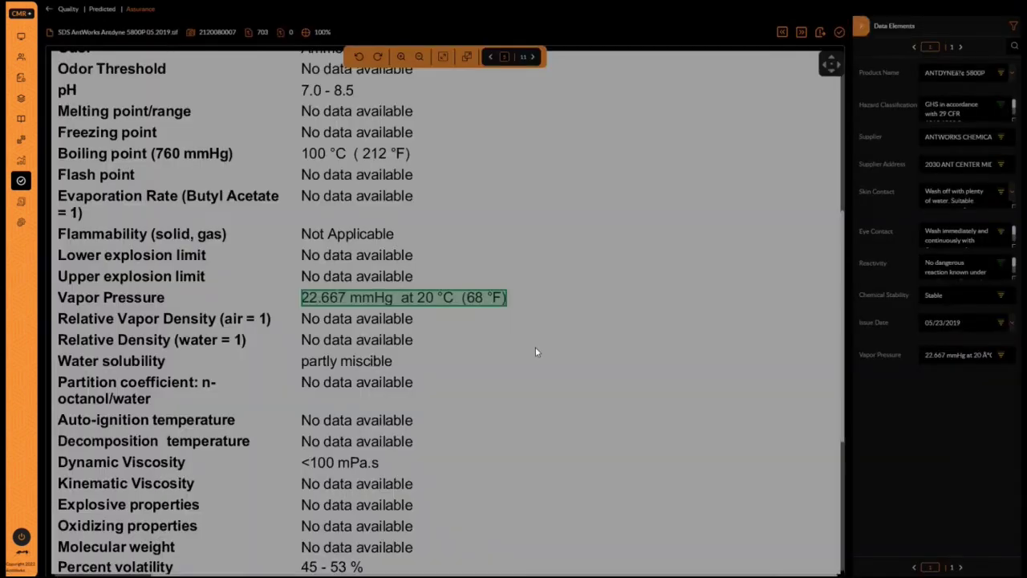